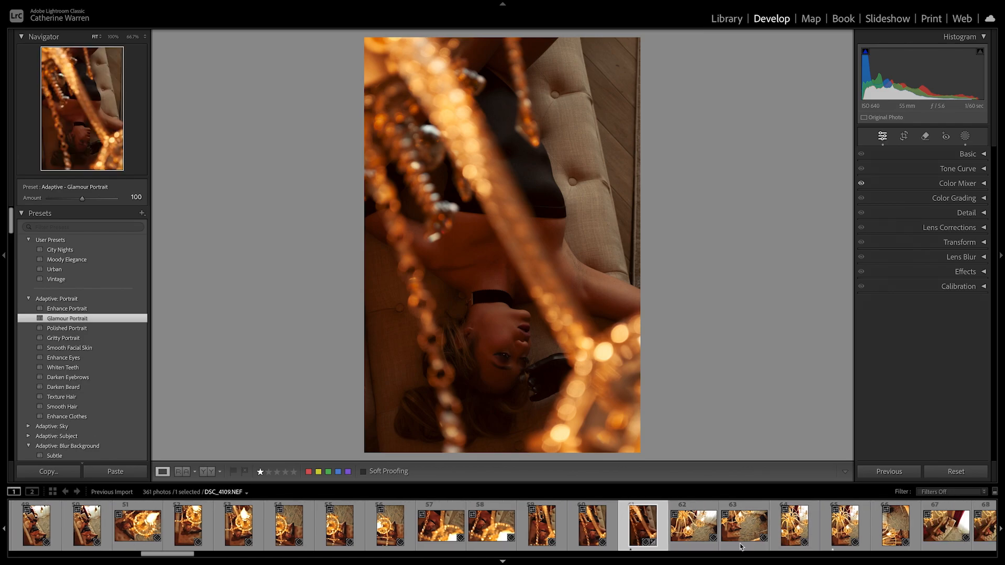
Set the photo's Exposure to +0.20, Contrast to -25, Shadows to +50 and Blacks to -5 in the Basic adjustments
{"action": "left_click", "coordinate": [967, 154]}
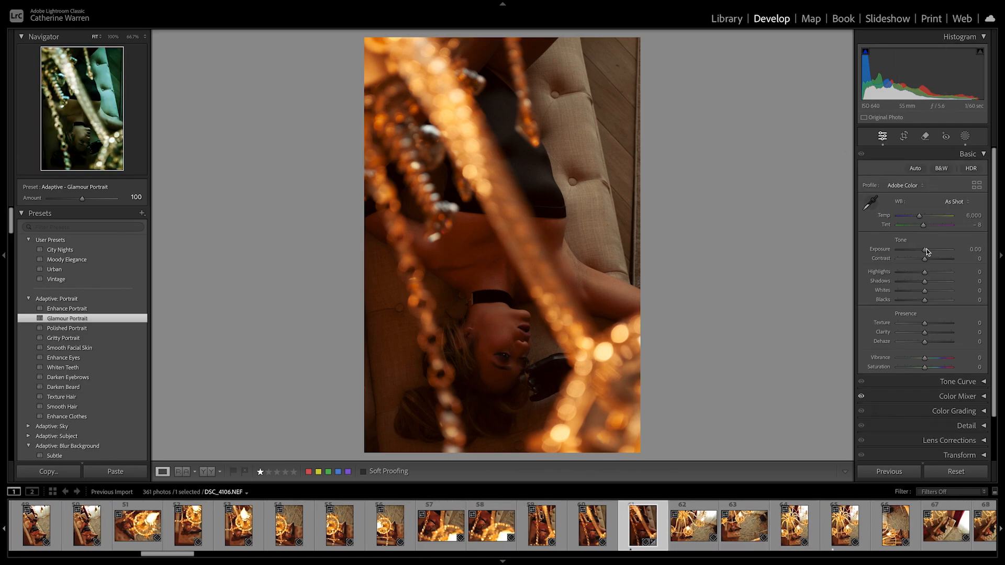
{"action": "mouse_move", "coordinate": [927, 253]}
{"action": "left_mouse_down"}
{"action": "mouse_move", "coordinate": [942, 253]}
{"action": "mouse_move", "coordinate": [898, 262]}
{"action": "mouse_move", "coordinate": [919, 260]}
{"action": "left_mouse_up"}
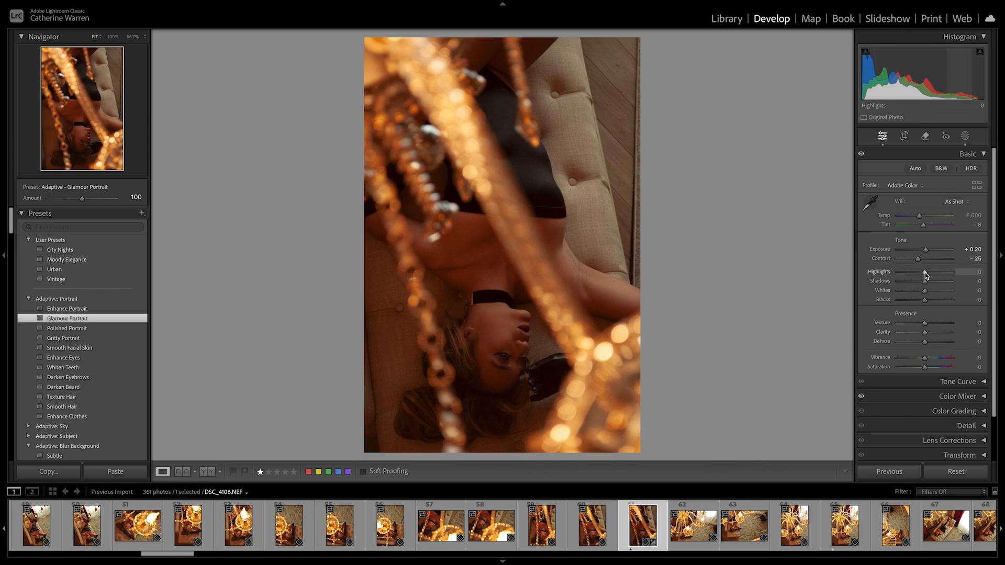
{"action": "left_click_drag", "start_coordinate": [925, 282], "coordinate": [962, 283]}
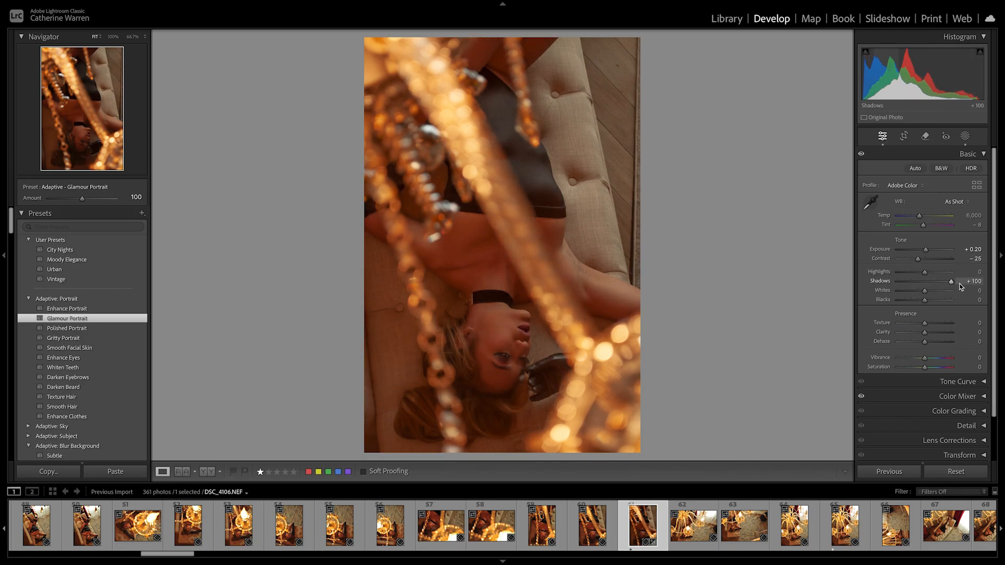
{"action": "mouse_move", "coordinate": [942, 284]}
{"action": "left_mouse_down"}
{"action": "mouse_move", "coordinate": [961, 283]}
{"action": "mouse_move", "coordinate": [879, 283]}
{"action": "mouse_move", "coordinate": [938, 283]}
{"action": "left_mouse_up"}
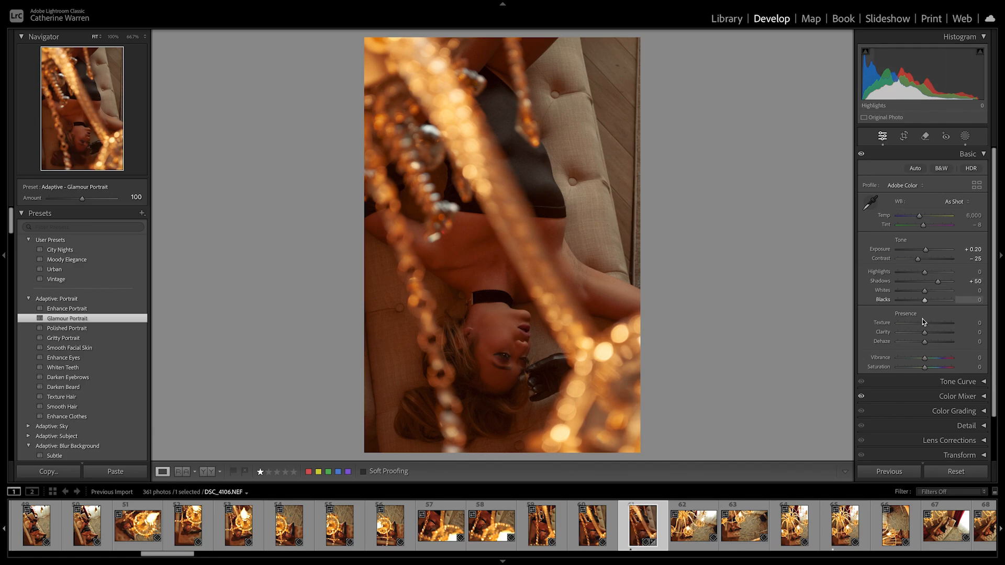
{"action": "mouse_move", "coordinate": [925, 301]}
{"action": "left_mouse_down"}
{"action": "mouse_move", "coordinate": [908, 301]}
{"action": "mouse_move", "coordinate": [924, 301]}
{"action": "left_mouse_up"}
Set Texture to -15, Clarity to +10 and Dehaze to -16, and reduce Shadows to +10
{"action": "mouse_move", "coordinate": [925, 326]}
{"action": "left_mouse_down"}
{"action": "mouse_move", "coordinate": [883, 325]}
{"action": "mouse_move", "coordinate": [957, 329]}
{"action": "mouse_move", "coordinate": [888, 323]}
{"action": "mouse_move", "coordinate": [917, 324]}
{"action": "left_mouse_up"}
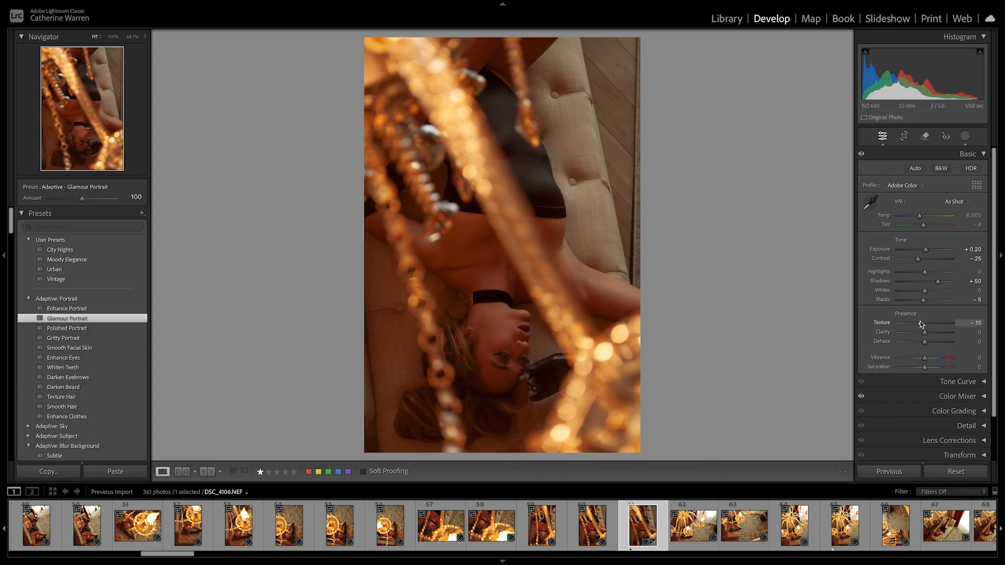
{"action": "mouse_move", "coordinate": [925, 332]}
{"action": "left_mouse_down"}
{"action": "mouse_move", "coordinate": [968, 341]}
{"action": "mouse_move", "coordinate": [884, 338]}
{"action": "mouse_move", "coordinate": [921, 344]}
{"action": "left_mouse_up"}
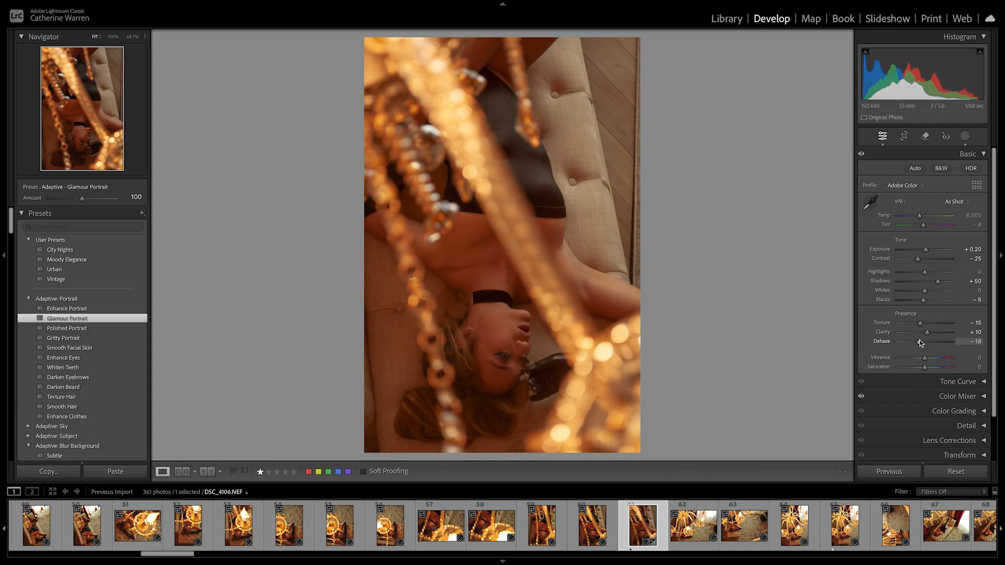
{"action": "left_click_drag", "start_coordinate": [939, 283], "coordinate": [928, 284]}
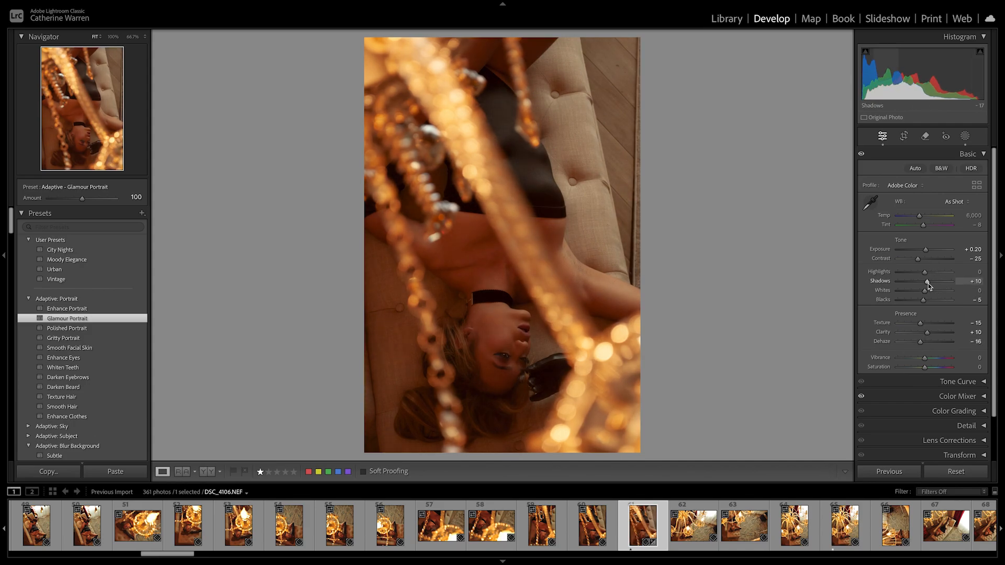
Set Contrast to -18 and Vibrance to +5, comparing the edit side by side with the original photo
{"action": "left_click", "coordinate": [208, 472]}
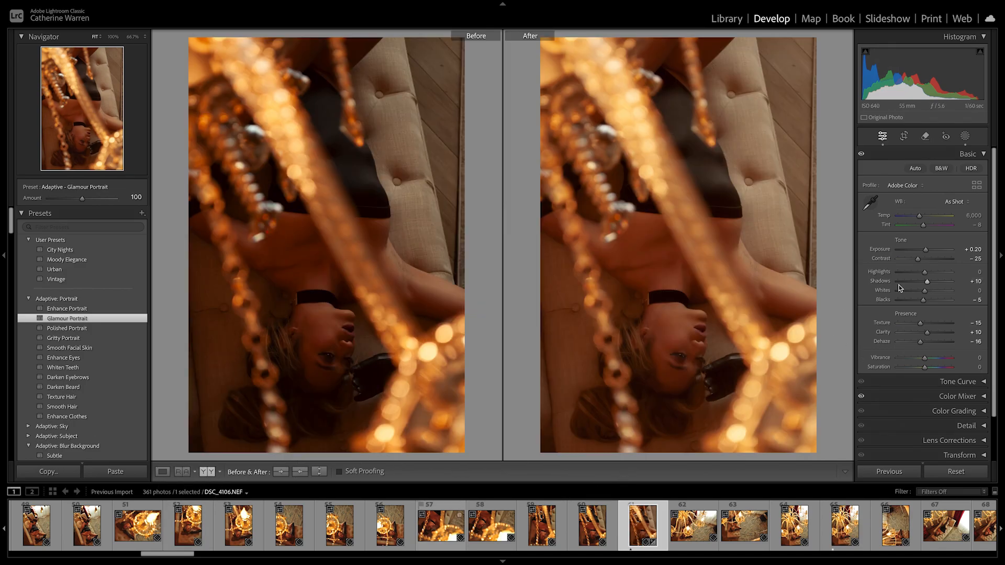
{"action": "left_click_drag", "start_coordinate": [920, 259], "coordinate": [922, 259]}
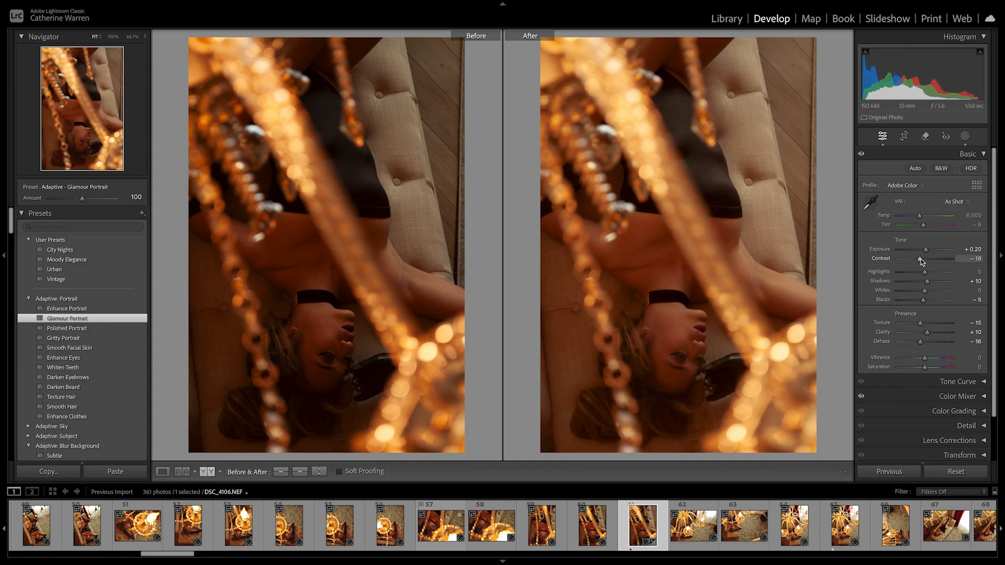
{"action": "left_click", "coordinate": [162, 472]}
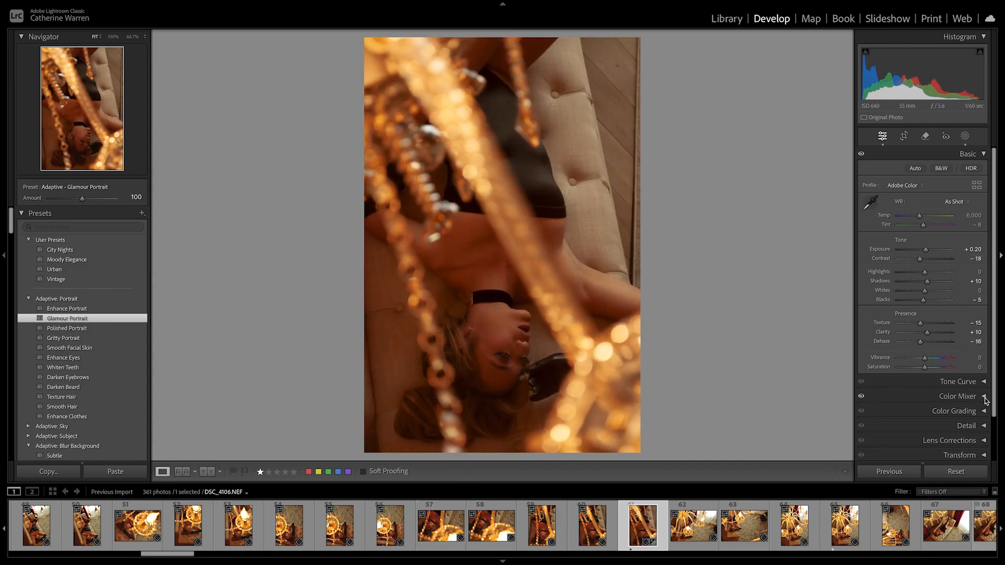
{"action": "mouse_move", "coordinate": [925, 359]}
{"action": "left_mouse_down"}
{"action": "mouse_move", "coordinate": [955, 360]}
{"action": "mouse_move", "coordinate": [926, 359]}
{"action": "left_mouse_up"}
{"action": "left_click", "coordinate": [210, 472]}
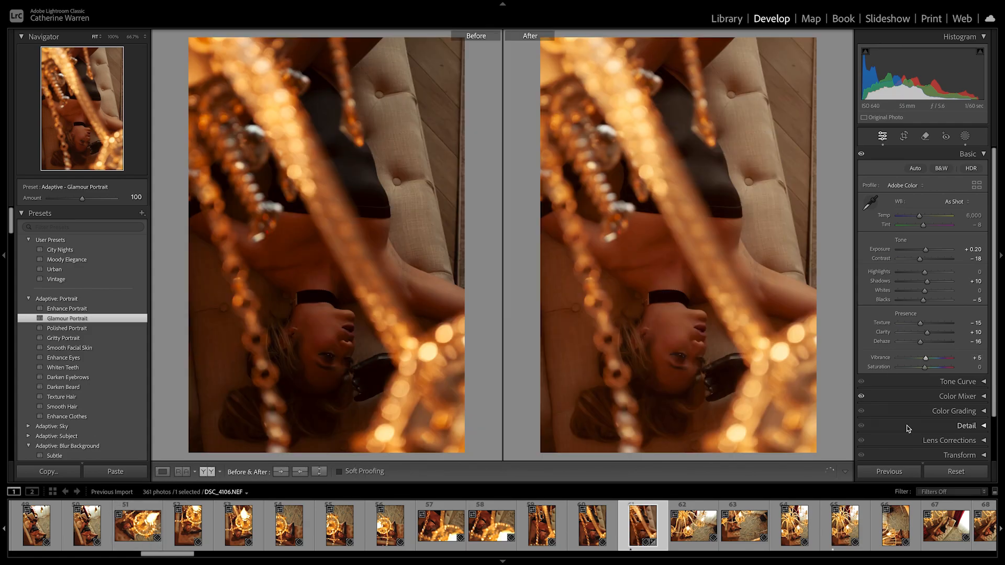
Add a midtone point to the blue channel's tone curve with input 122 and output 128
{"action": "left_click", "coordinate": [977, 155]}
{"action": "left_click", "coordinate": [982, 169]}
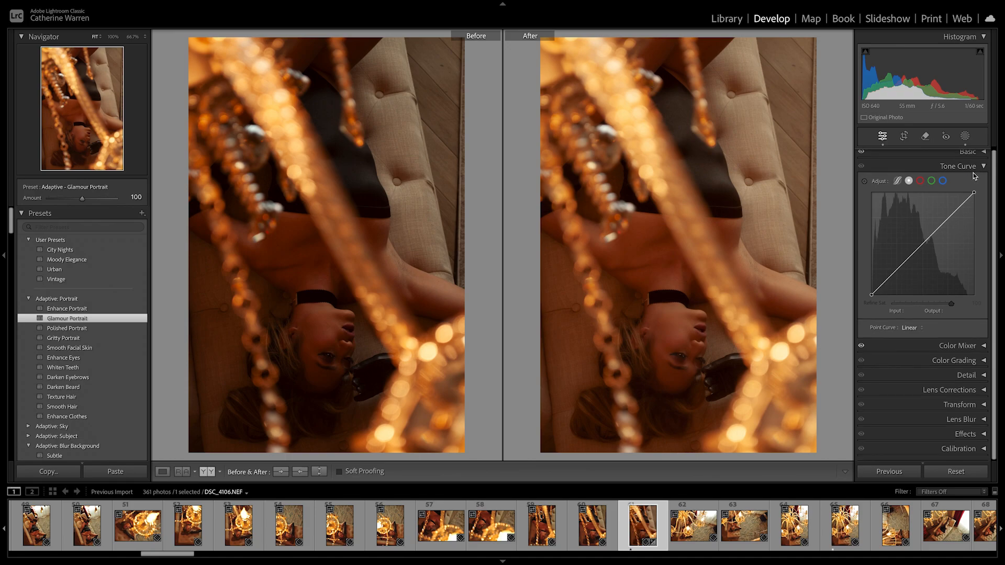
{"action": "left_click", "coordinate": [931, 181]}
{"action": "left_click", "coordinate": [921, 181]}
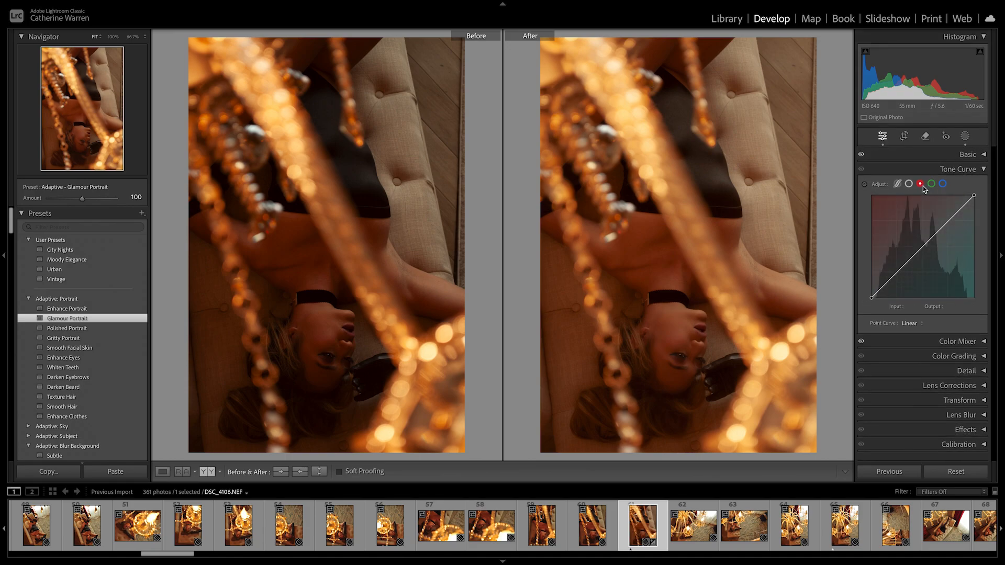
{"action": "left_click", "coordinate": [944, 182]}
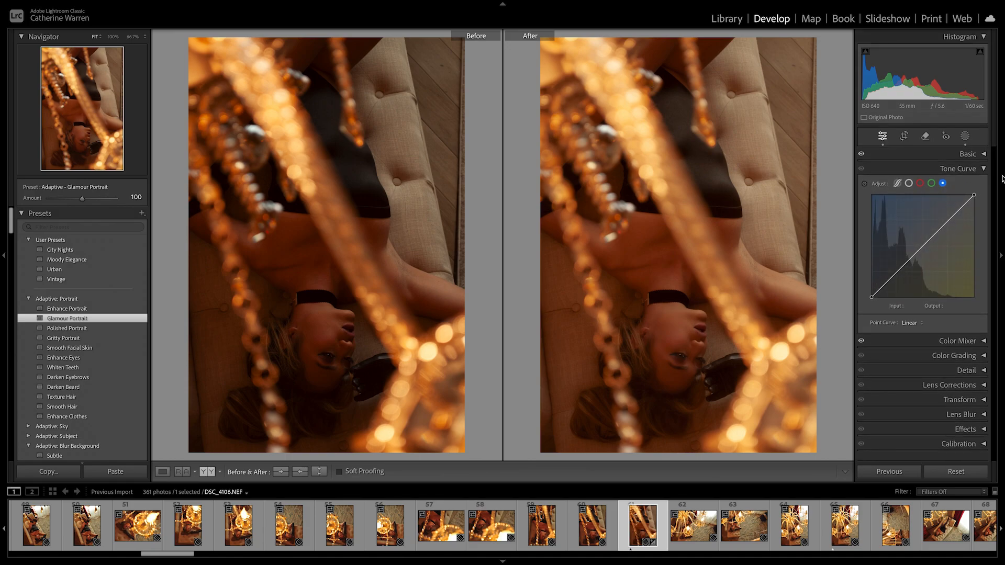
{"action": "left_click_drag", "start_coordinate": [910, 262], "coordinate": [922, 250]}
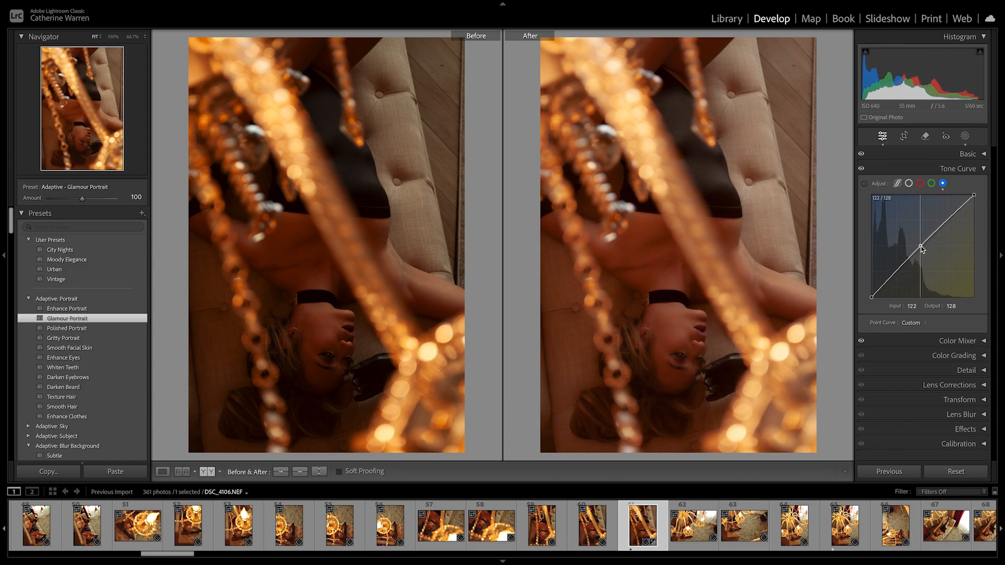
Add a shadow point to the red channel's tone curve with input 72 and output 72
{"action": "left_click", "coordinate": [931, 186]}
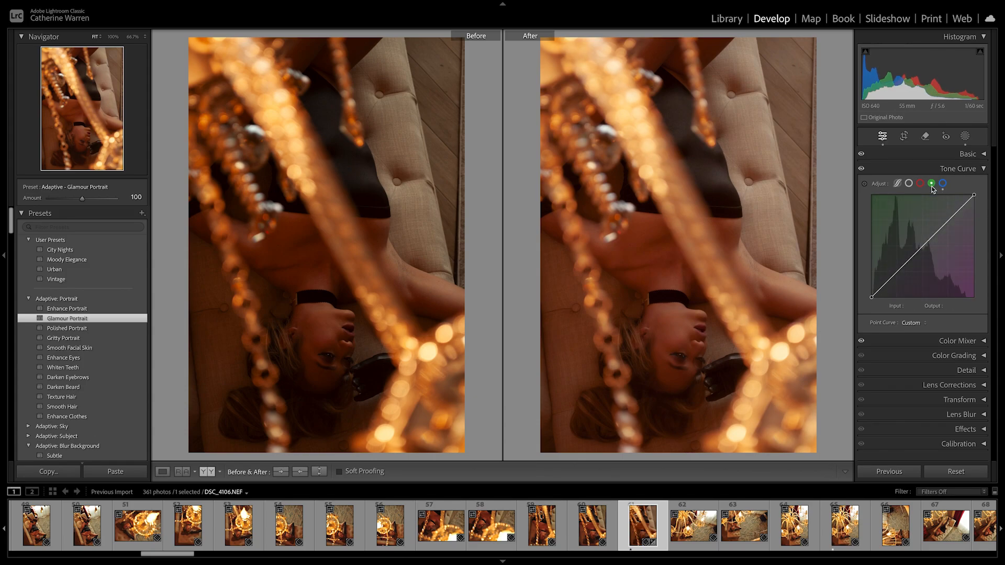
{"action": "left_click", "coordinate": [920, 183]}
{"action": "left_click_drag", "start_coordinate": [912, 259], "coordinate": [901, 269]}
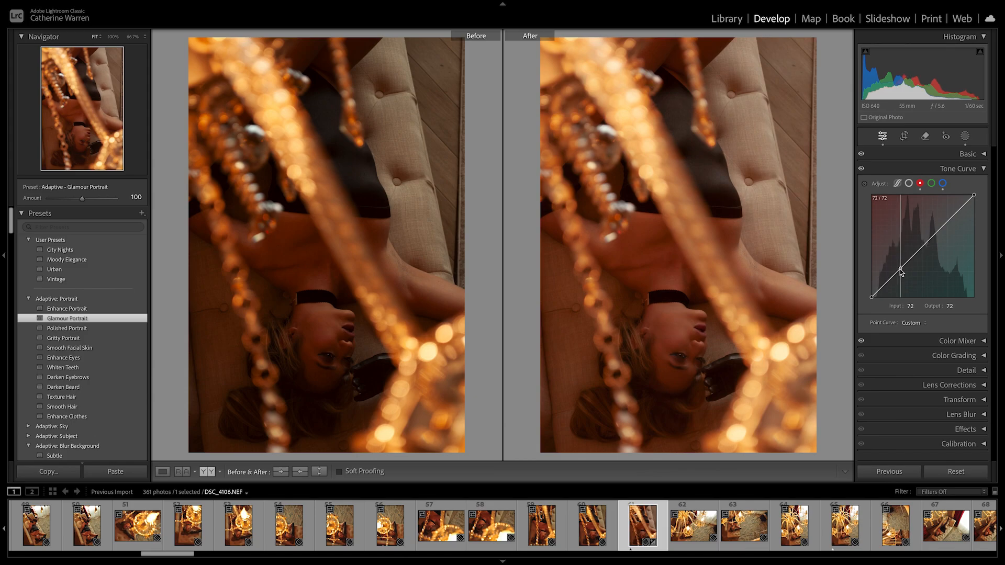
{"action": "left_click", "coordinate": [983, 169]}
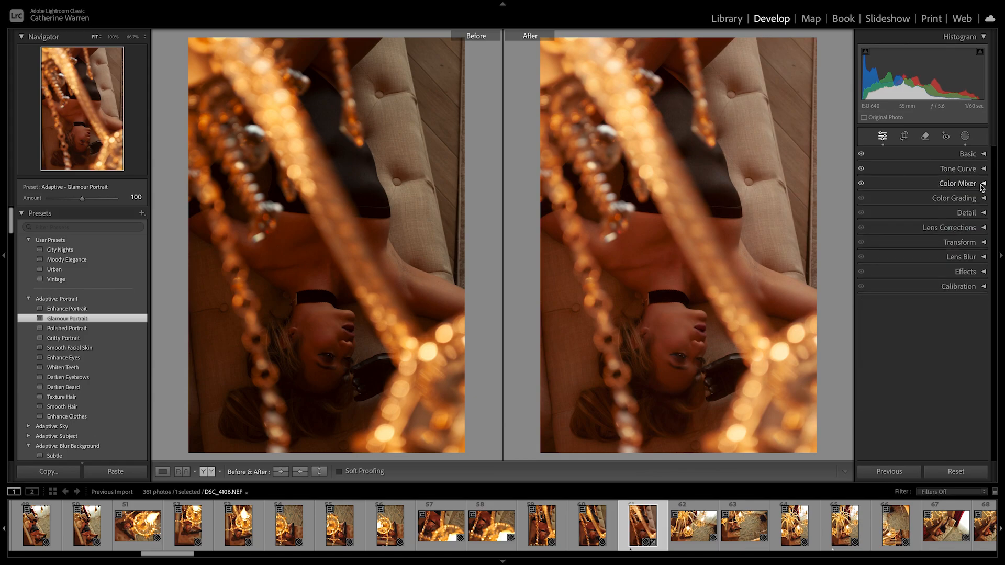
Set the yellow saturation to -55 and reduce the red saturation in the Color Mixer
{"action": "left_click", "coordinate": [982, 184]}
{"action": "left_click_drag", "start_coordinate": [922, 263], "coordinate": [909, 264]}
{"action": "left_click", "coordinate": [901, 225]}
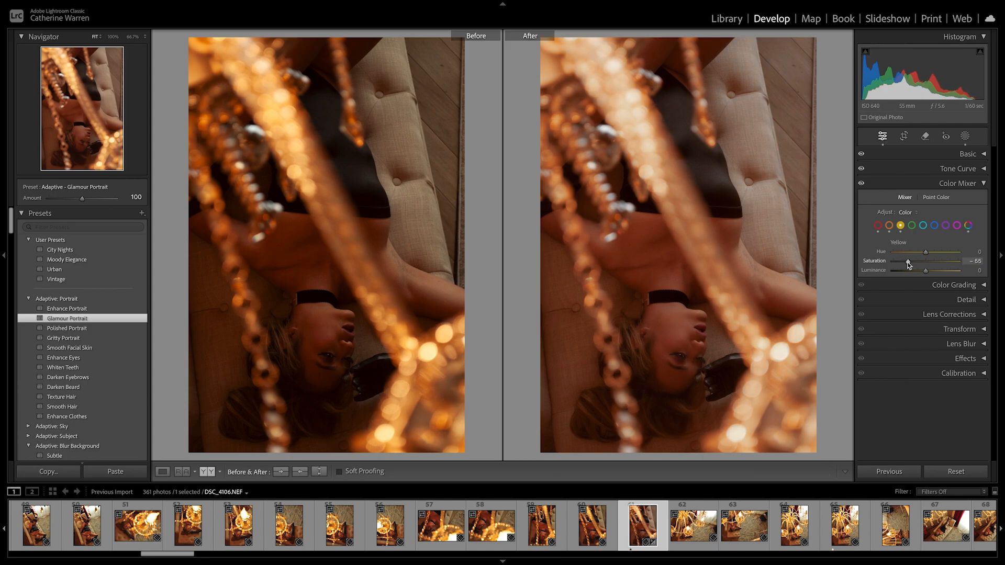
{"action": "left_click", "coordinate": [878, 225]}
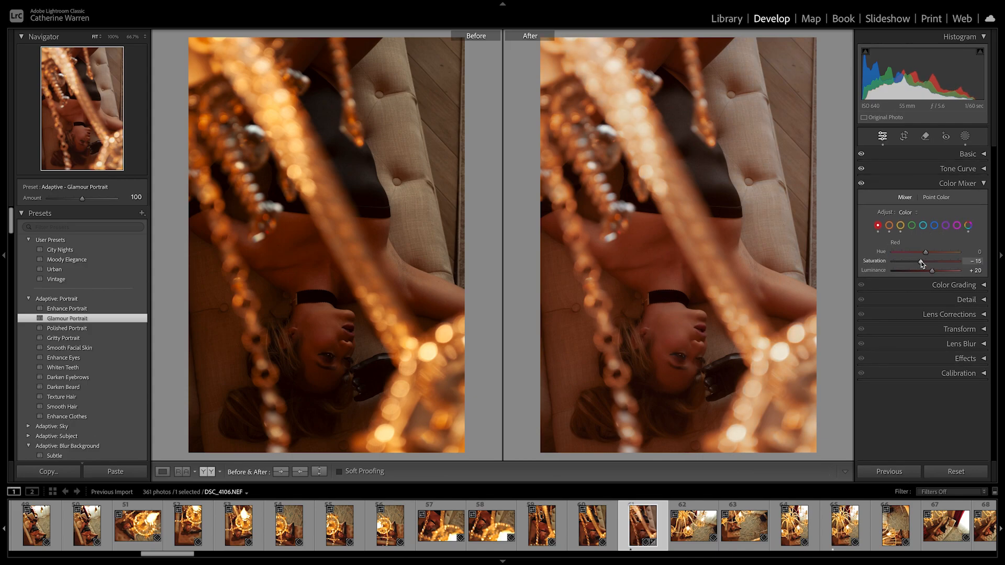
{"action": "mouse_move", "coordinate": [922, 264]}
{"action": "left_mouse_down"}
{"action": "mouse_move", "coordinate": [913, 262]}
{"action": "mouse_move", "coordinate": [942, 265]}
{"action": "mouse_move", "coordinate": [918, 263]}
{"action": "left_mouse_up"}
{"action": "left_click", "coordinate": [984, 184]}
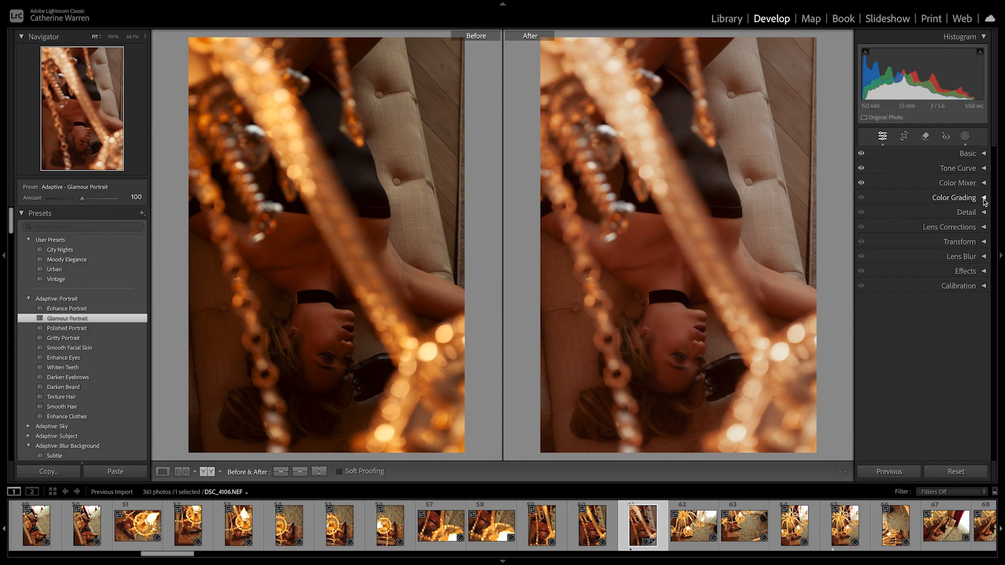
Color grade the shadows toward yellow with Hue 68 and Saturation 19
{"action": "left_click", "coordinate": [984, 199]}
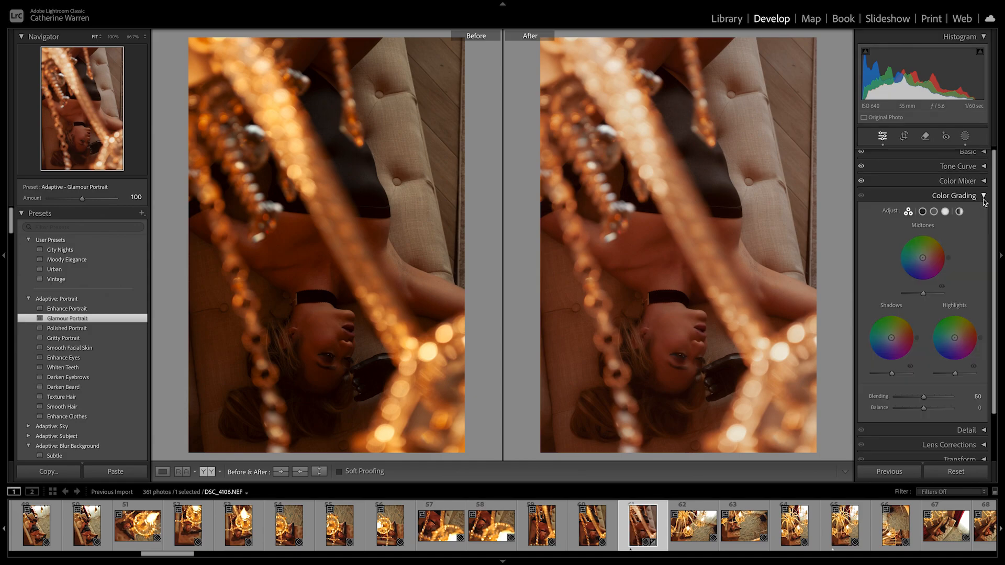
{"action": "left_click", "coordinate": [923, 212]}
{"action": "mouse_move", "coordinate": [910, 269]}
{"action": "left_mouse_down"}
{"action": "mouse_move", "coordinate": [934, 254]}
{"action": "mouse_move", "coordinate": [948, 278]}
{"action": "mouse_move", "coordinate": [916, 308]}
{"action": "mouse_move", "coordinate": [888, 300]}
{"action": "mouse_move", "coordinate": [890, 279]}
{"action": "mouse_move", "coordinate": [905, 260]}
{"action": "mouse_move", "coordinate": [928, 259]}
{"action": "mouse_move", "coordinate": [910, 270]}
{"action": "mouse_move", "coordinate": [916, 275]}
{"action": "mouse_move", "coordinate": [909, 268]}
{"action": "mouse_move", "coordinate": [912, 279]}
{"action": "mouse_move", "coordinate": [932, 281]}
{"action": "mouse_move", "coordinate": [929, 268]}
{"action": "left_mouse_up"}
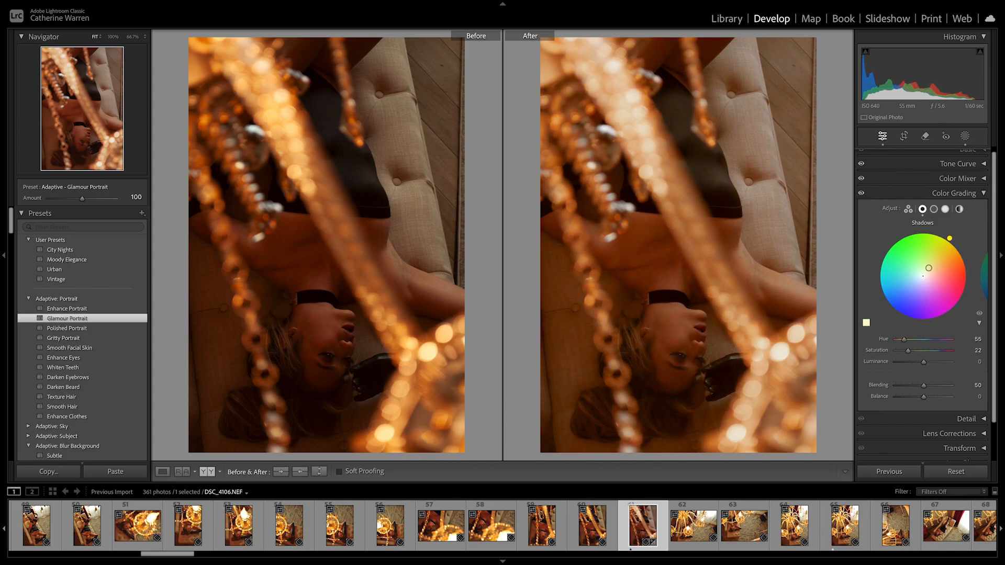
Color grade the highlights toward blue with Hue 232 and Saturation 52
{"action": "left_click", "coordinate": [945, 209]}
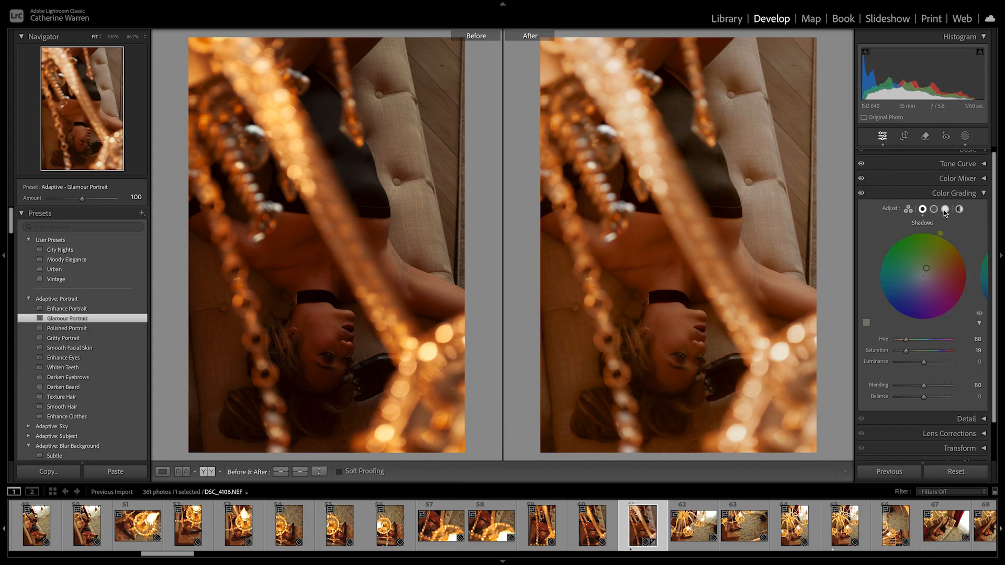
{"action": "mouse_move", "coordinate": [937, 259]}
{"action": "left_mouse_down"}
{"action": "mouse_move", "coordinate": [951, 273]}
{"action": "mouse_move", "coordinate": [889, 291]}
{"action": "mouse_move", "coordinate": [928, 251]}
{"action": "left_mouse_up"}
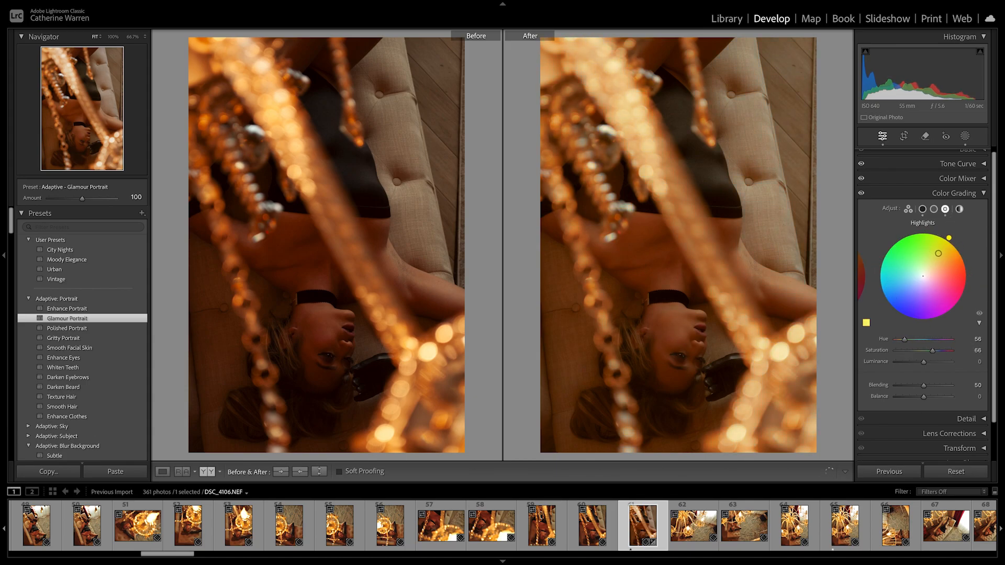
{"action": "left_click_drag", "start_coordinate": [938, 254], "coordinate": [916, 276]}
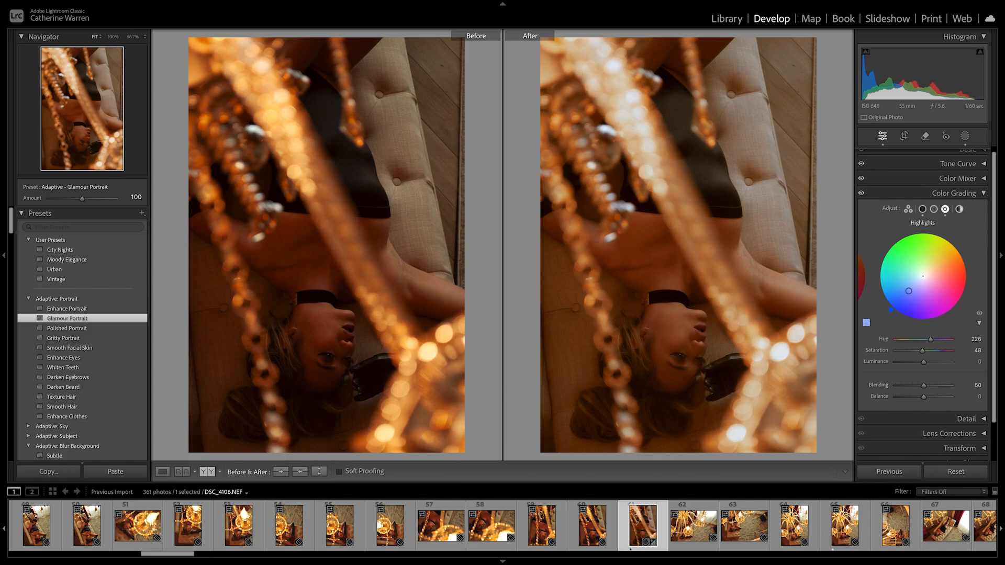
{"action": "left_click_drag", "start_coordinate": [915, 293], "coordinate": [911, 291]}
{"action": "left_click_drag", "start_coordinate": [909, 288], "coordinate": [911, 294]}
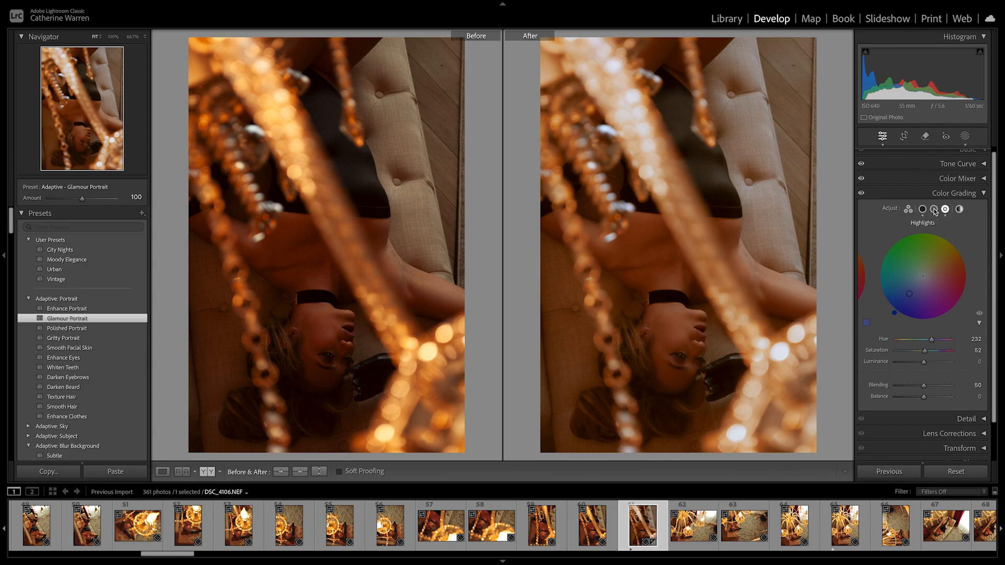
Give the whole photo a subtle yellow-green tint with the Global color grading wheel
{"action": "left_click", "coordinate": [960, 209]}
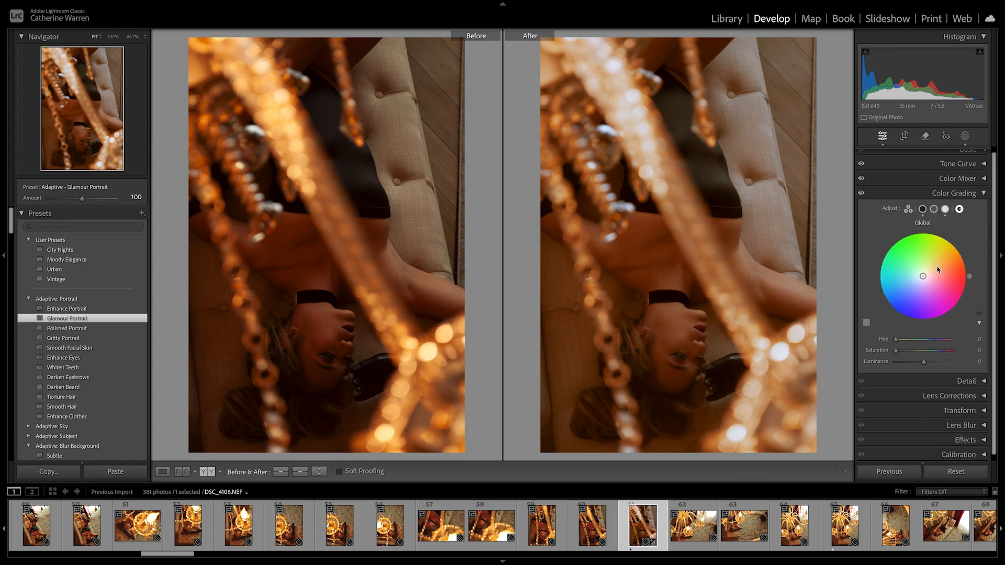
{"action": "mouse_move", "coordinate": [923, 277]}
{"action": "left_mouse_down"}
{"action": "mouse_move", "coordinate": [944, 282]}
{"action": "mouse_move", "coordinate": [889, 301]}
{"action": "mouse_move", "coordinate": [884, 293]}
{"action": "mouse_move", "coordinate": [918, 302]}
{"action": "mouse_move", "coordinate": [899, 274]}
{"action": "mouse_move", "coordinate": [922, 266]}
{"action": "left_mouse_up"}
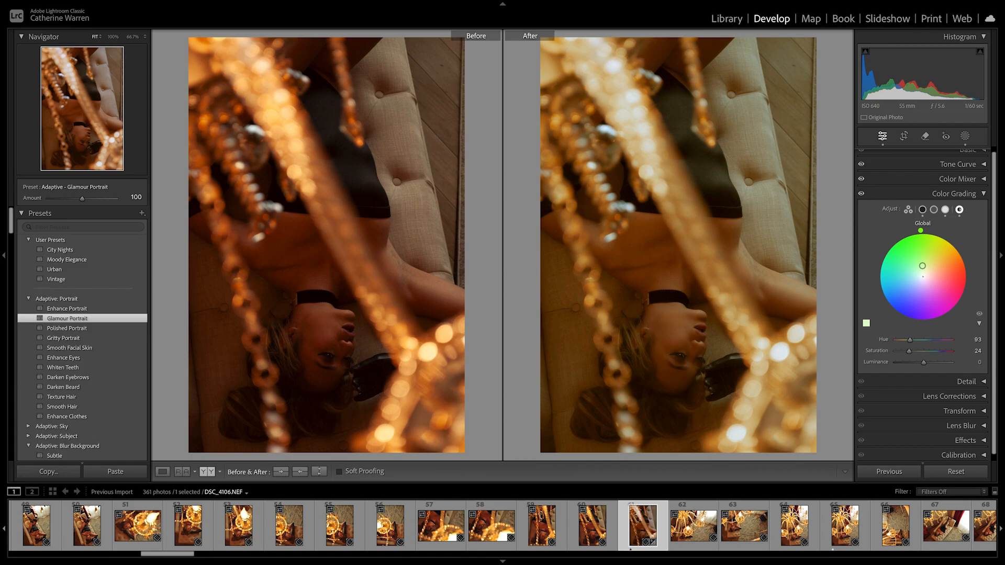
{"action": "mouse_move", "coordinate": [922, 266]}
{"action": "left_mouse_down"}
{"action": "mouse_move", "coordinate": [933, 272]}
{"action": "mouse_move", "coordinate": [924, 272]}
{"action": "left_mouse_up"}
{"action": "left_click_drag", "start_coordinate": [926, 276], "coordinate": [923, 272]}
{"action": "left_click", "coordinate": [942, 194]}
Enable Remove Chromatic Aberration and Profile Corrections in the photo's lens corrections
{"action": "left_click", "coordinate": [982, 214]}
{"action": "left_click", "coordinate": [982, 213]}
{"action": "left_click", "coordinate": [981, 227]}
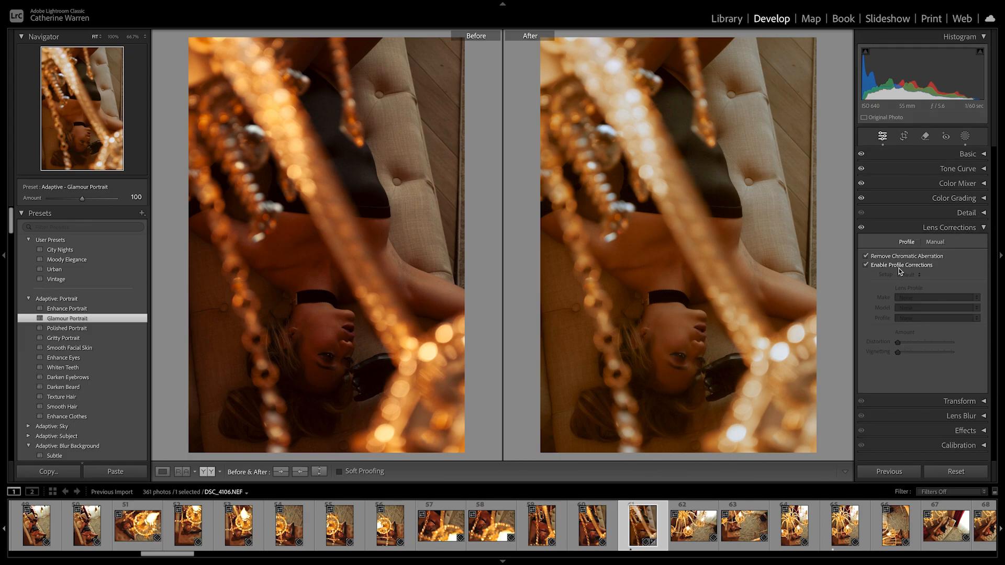
{"action": "left_click", "coordinate": [958, 229]}
{"action": "left_click", "coordinate": [960, 242]}
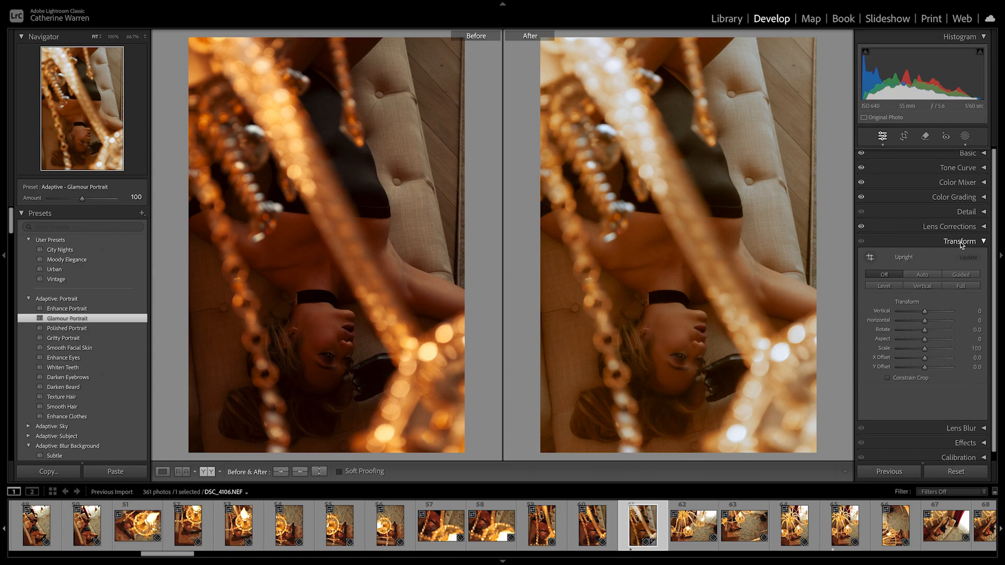
{"action": "left_click", "coordinate": [961, 243]}
{"action": "left_click", "coordinate": [963, 248]}
{"action": "left_click", "coordinate": [962, 244]}
{"action": "left_click", "coordinate": [974, 258]}
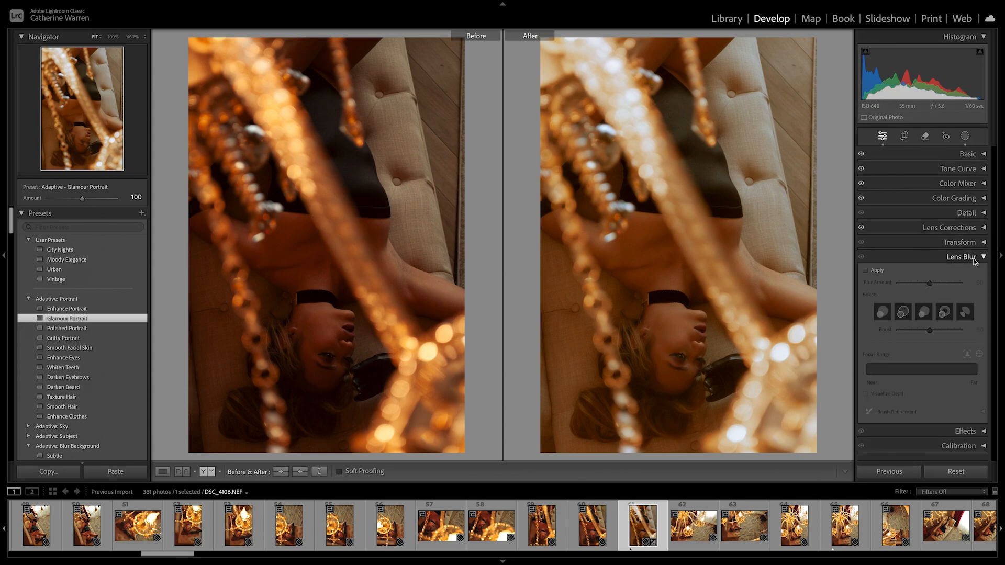
{"action": "left_click", "coordinate": [968, 257]}
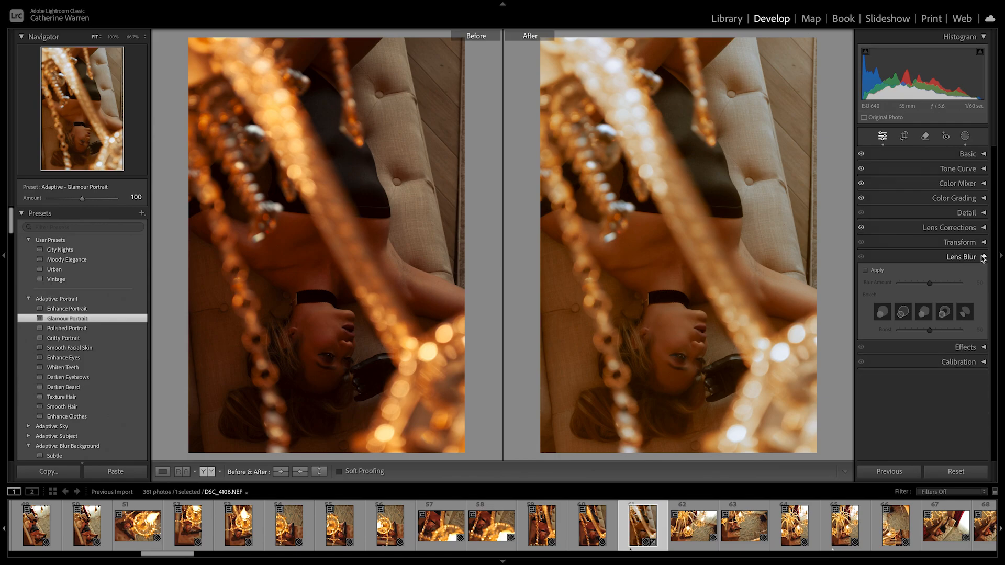
Add a post-crop vignette with Amount -20 and film grain with Amount 50
{"action": "left_click", "coordinate": [968, 271]}
{"action": "left_click_drag", "start_coordinate": [925, 309], "coordinate": [920, 309]}
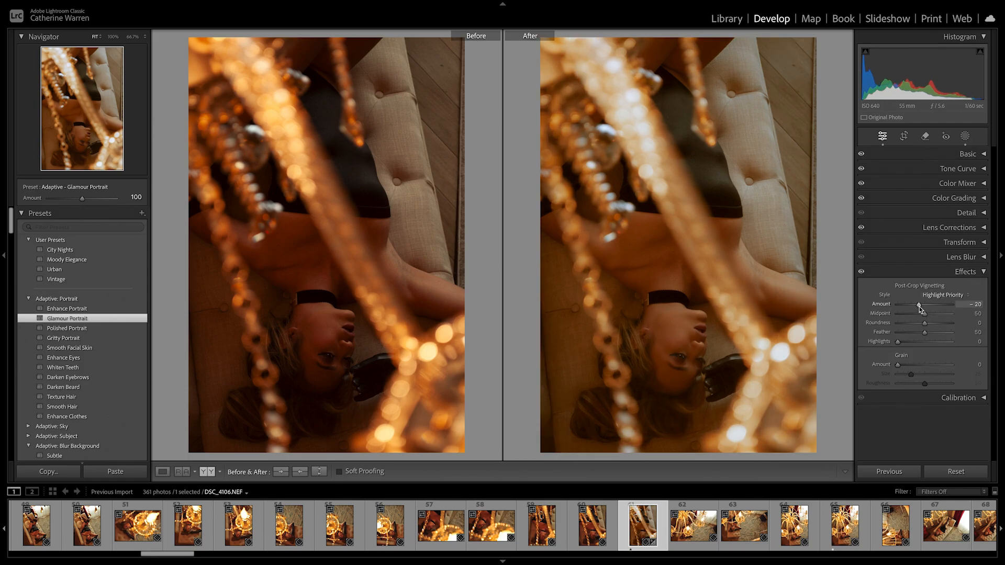
{"action": "left_click_drag", "start_coordinate": [899, 365], "coordinate": [922, 366]}
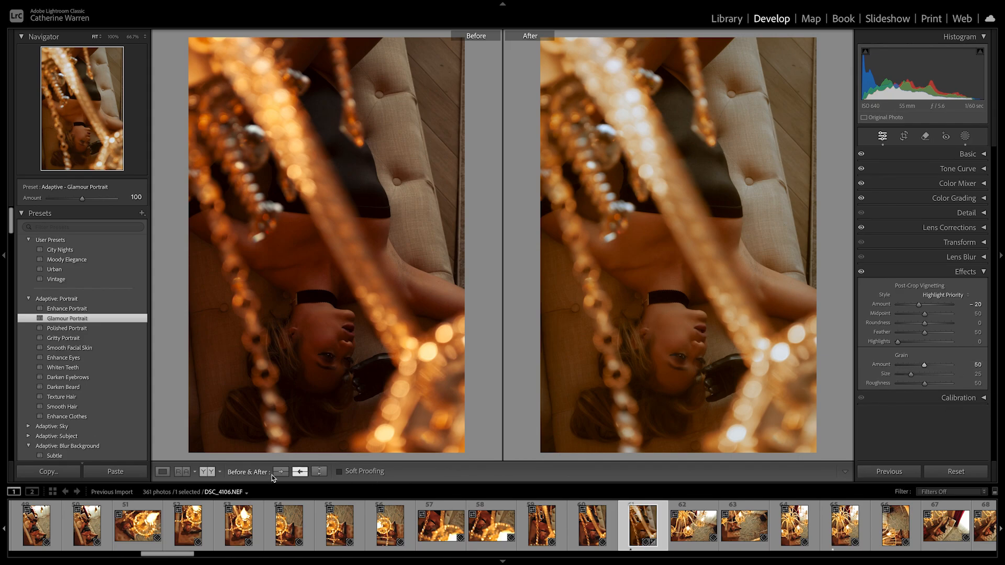
Return to the single-photo view and set the grain Roughness to 18 while checking the face up close
{"action": "left_click", "coordinate": [162, 472]}
{"action": "left_click", "coordinate": [500, 348]}
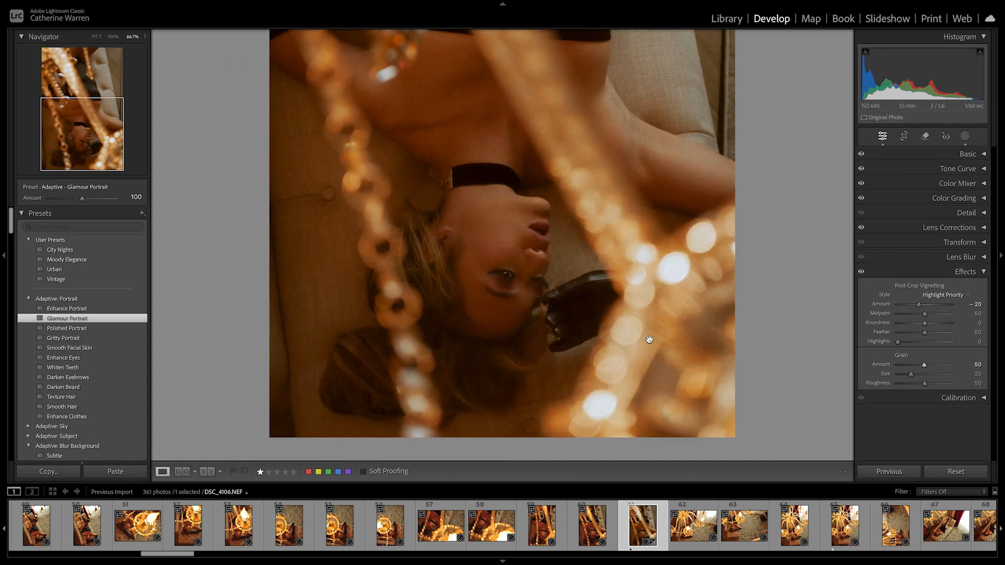
{"action": "left_click_drag", "start_coordinate": [924, 385], "coordinate": [906, 385]}
{"action": "left_click_drag", "start_coordinate": [601, 288], "coordinate": [602, 297]}
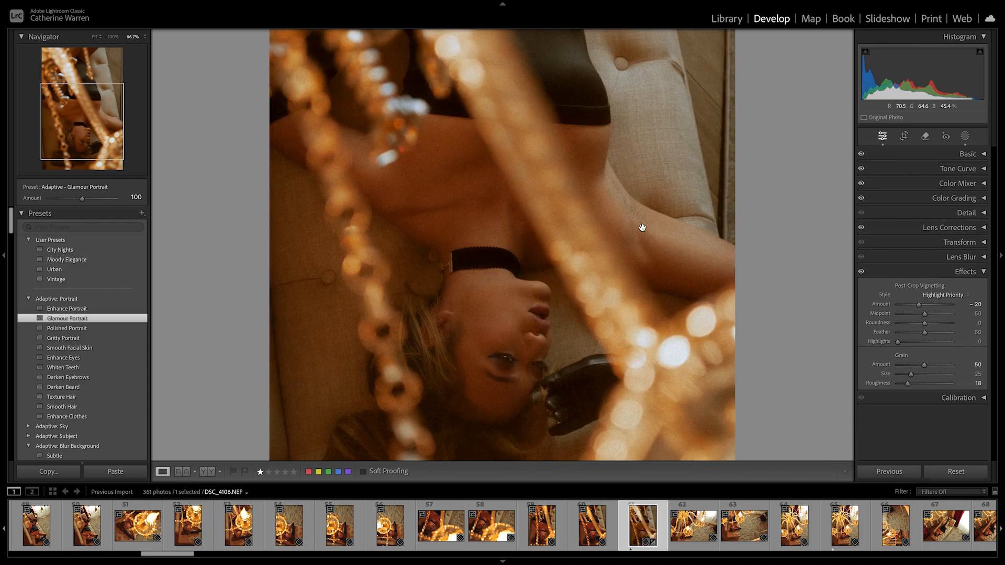
{"action": "left_click", "coordinate": [667, 277]}
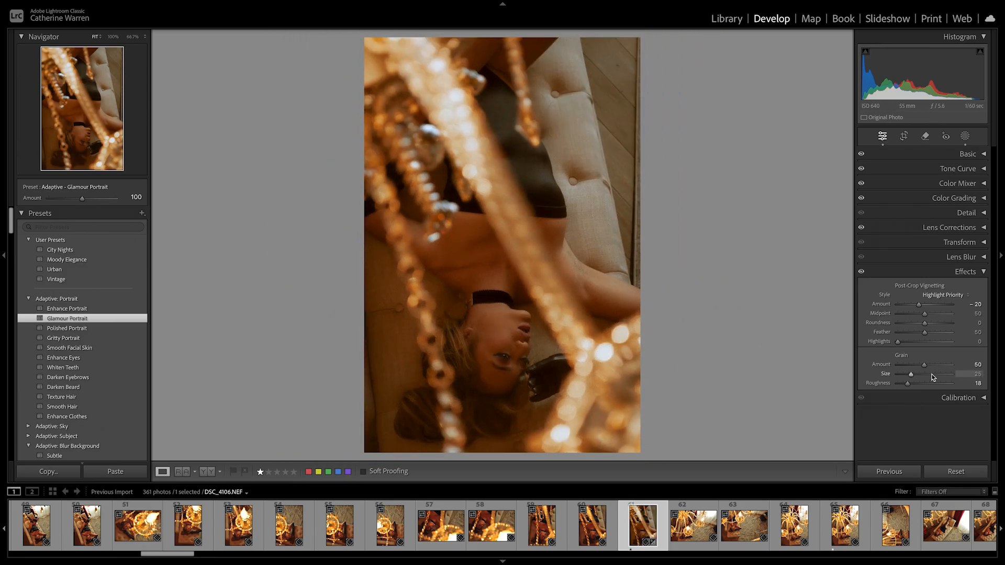
Try a grain Amount of 82 on the enlarged portrait, and settle on an Amount of 65
{"action": "left_click", "coordinate": [602, 352]}
{"action": "left_click_drag", "start_coordinate": [602, 227], "coordinate": [606, 338]}
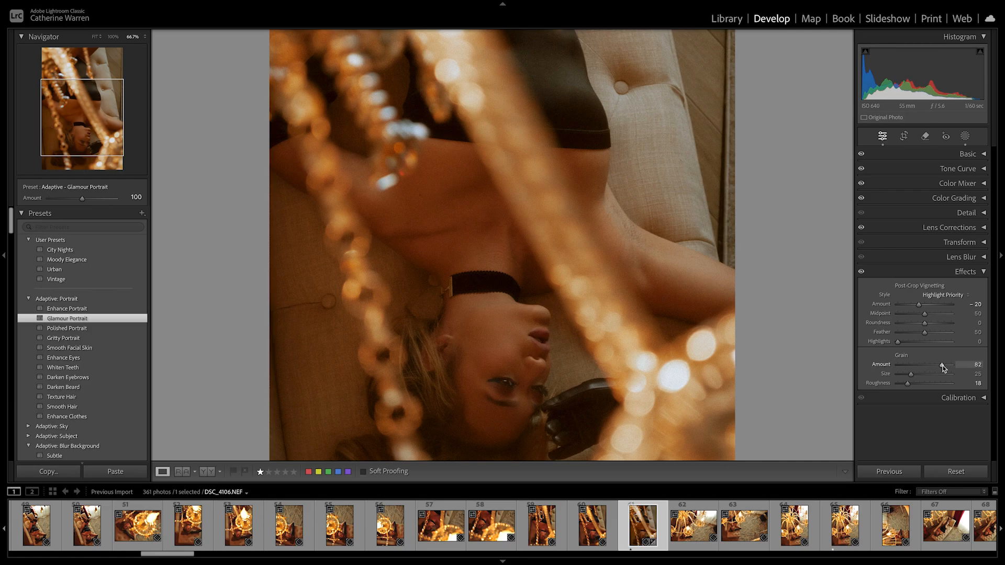
{"action": "left_click", "coordinate": [640, 309]}
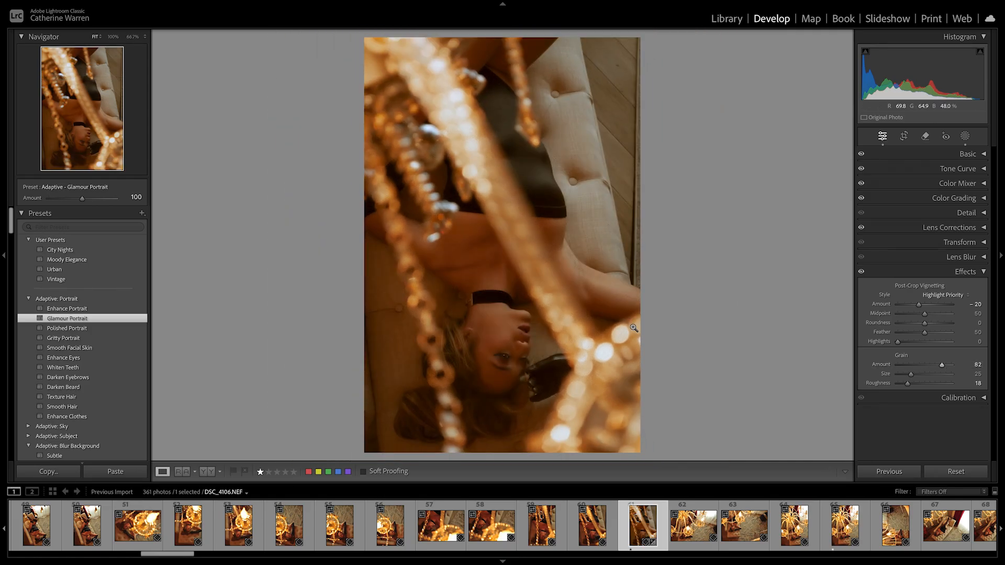
{"action": "left_click", "coordinate": [481, 295]}
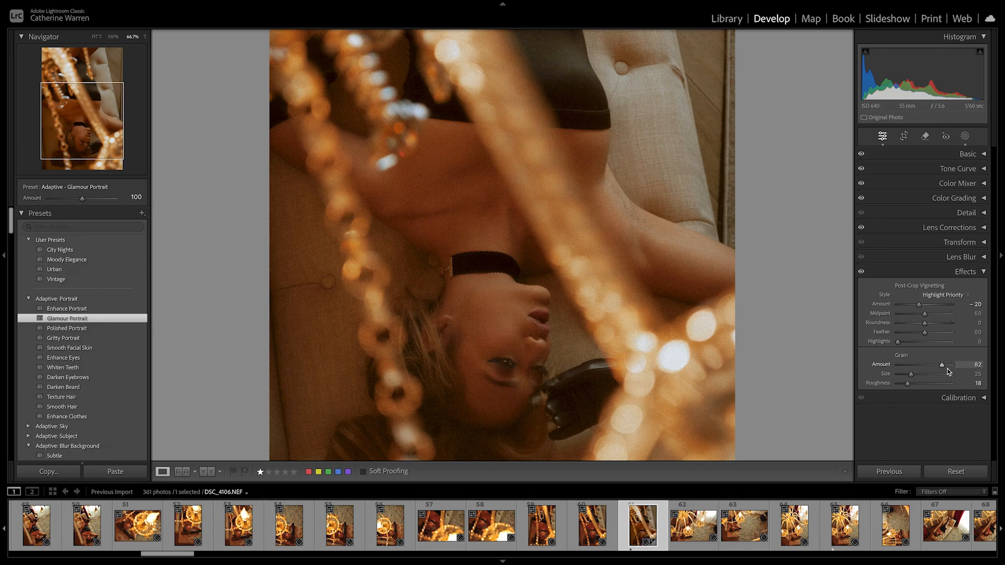
{"action": "left_click_drag", "start_coordinate": [942, 367], "coordinate": [935, 367]}
{"action": "left_click", "coordinate": [414, 248]}
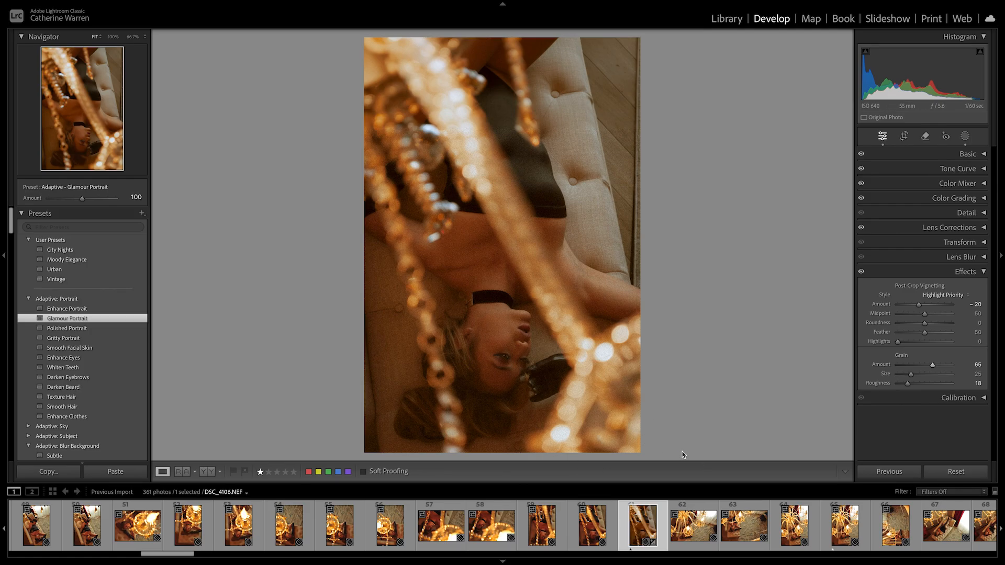
Apply the previously edited photo's settings to another chandelier photo and compare Before and After side by side
{"action": "scroll", "coordinate": [463, 535], "scroll_direction": "up", "scroll_amount": 3}
{"action": "scroll", "coordinate": [462, 535], "scroll_direction": "up", "scroll_amount": 1}
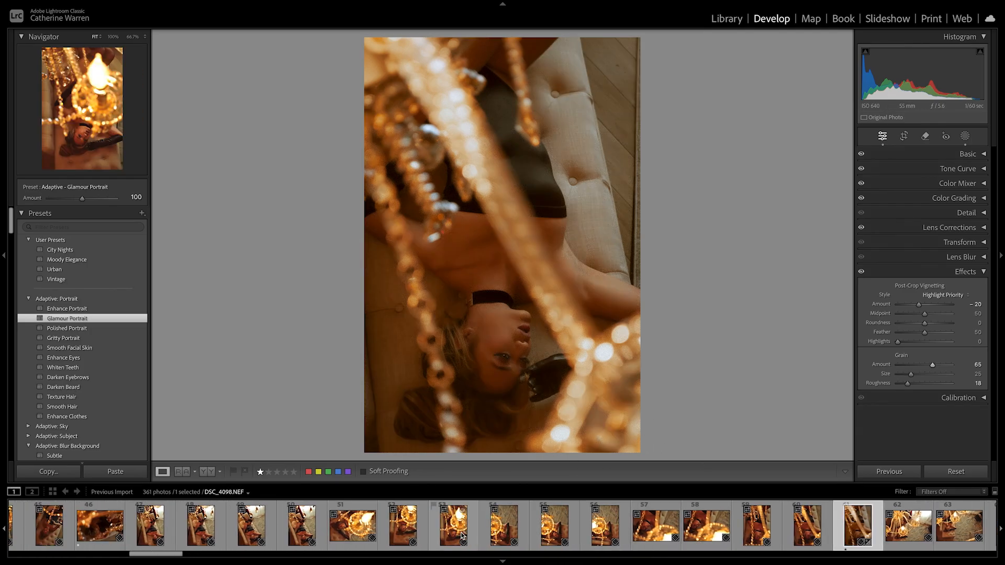
{"action": "left_click", "coordinate": [905, 472]}
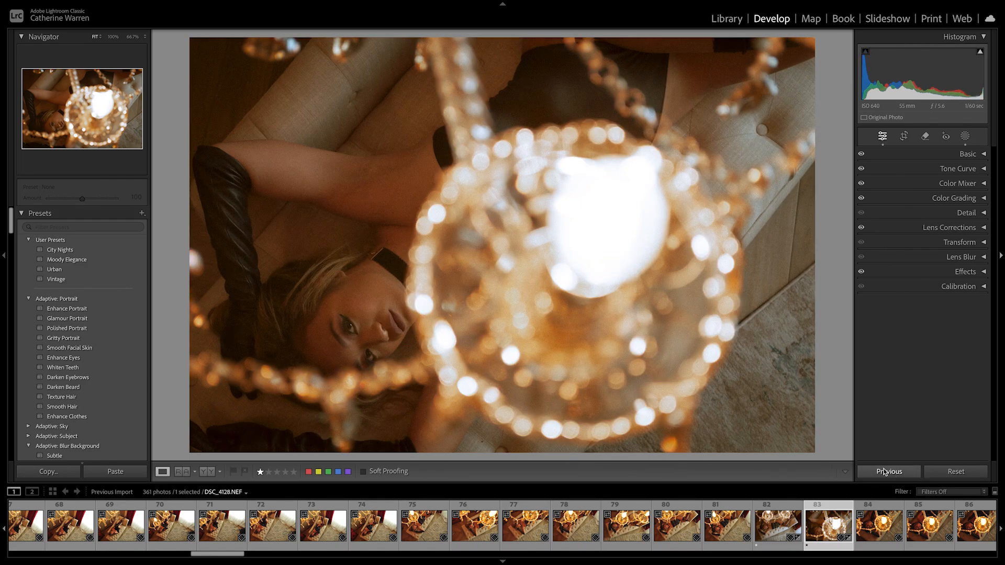
{"action": "left_click", "coordinate": [208, 472]}
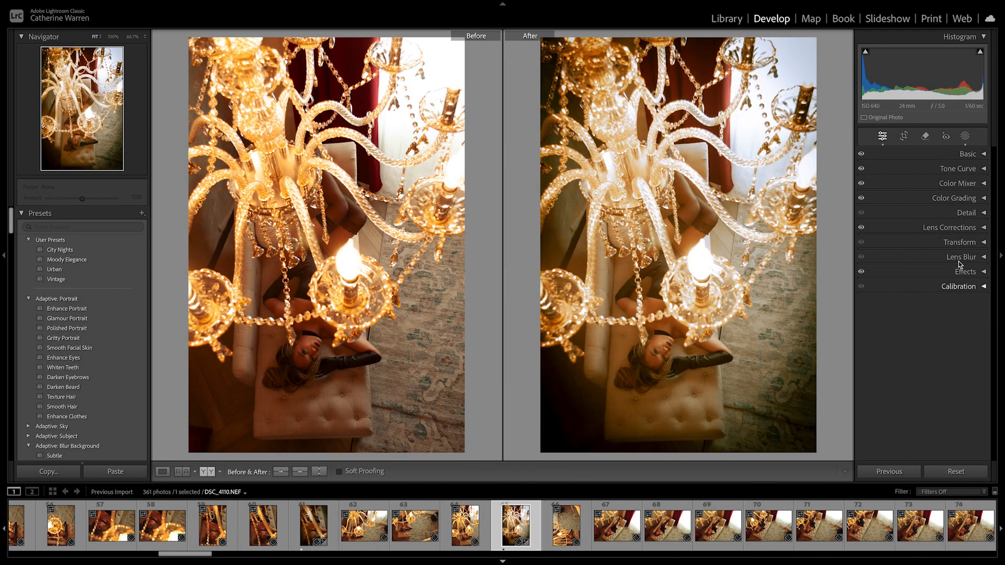
Set Dehaze to -10 in the basic adjustments of the full chandelier photo, DSC_4110.NEF
{"action": "left_click", "coordinate": [965, 154]}
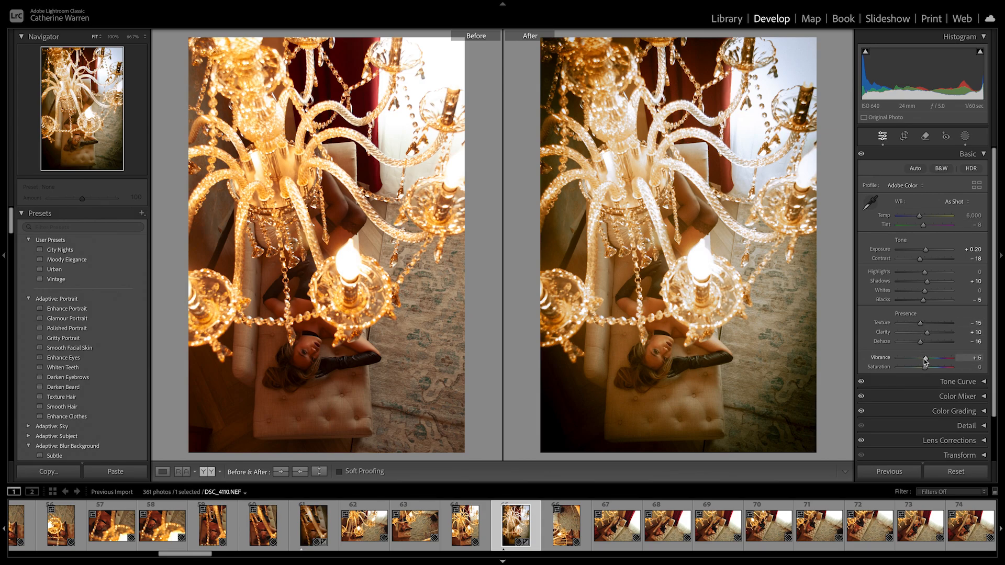
{"action": "mouse_move", "coordinate": [922, 344]}
{"action": "left_mouse_down"}
{"action": "mouse_move", "coordinate": [907, 345]}
{"action": "mouse_move", "coordinate": [922, 343]}
{"action": "left_mouse_up"}
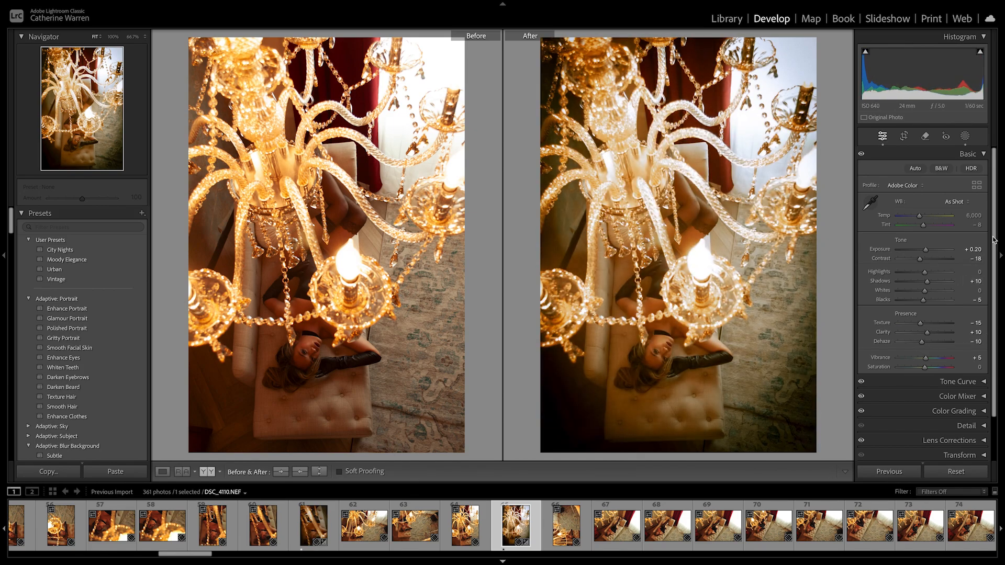
{"action": "left_click", "coordinate": [972, 154]}
Raise the upper midtones of the chandelier photo's blue channel tone curve slightly, and return to the original portrait
{"action": "left_click", "coordinate": [984, 169]}
{"action": "left_click", "coordinate": [984, 169]}
{"action": "left_click", "coordinate": [984, 169]}
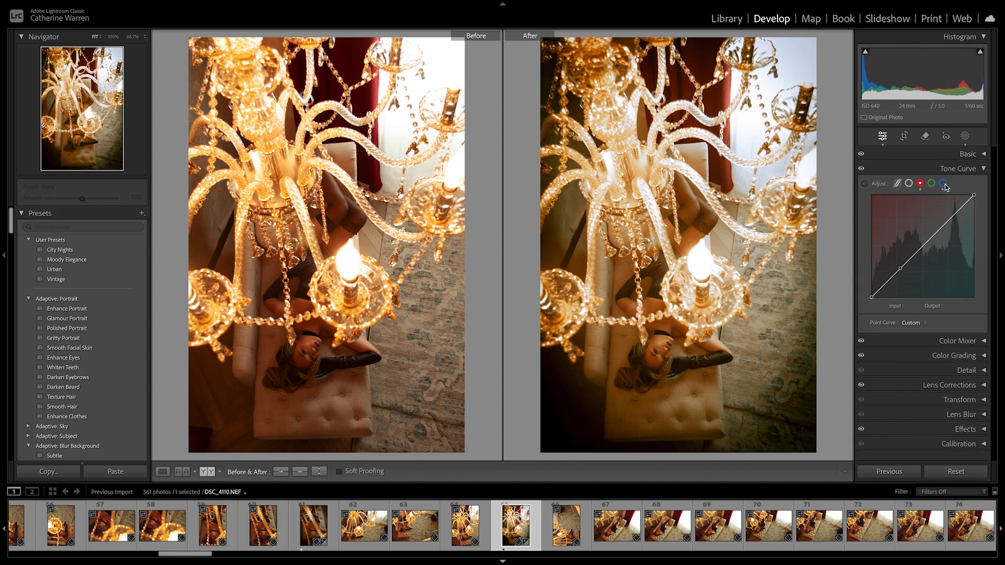
{"action": "left_click", "coordinate": [943, 185]}
{"action": "mouse_move", "coordinate": [921, 252]}
{"action": "left_mouse_down"}
{"action": "mouse_move", "coordinate": [919, 261]}
{"action": "mouse_move", "coordinate": [924, 234]}
{"action": "mouse_move", "coordinate": [923, 243]}
{"action": "left_mouse_up"}
{"action": "left_click", "coordinate": [961, 168]}
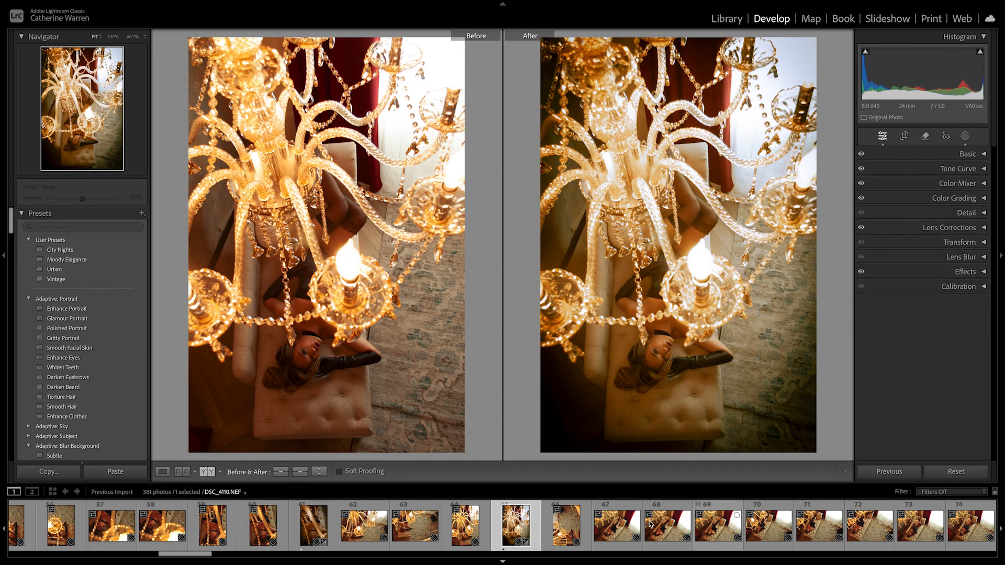
{"action": "left_click", "coordinate": [311, 537]}
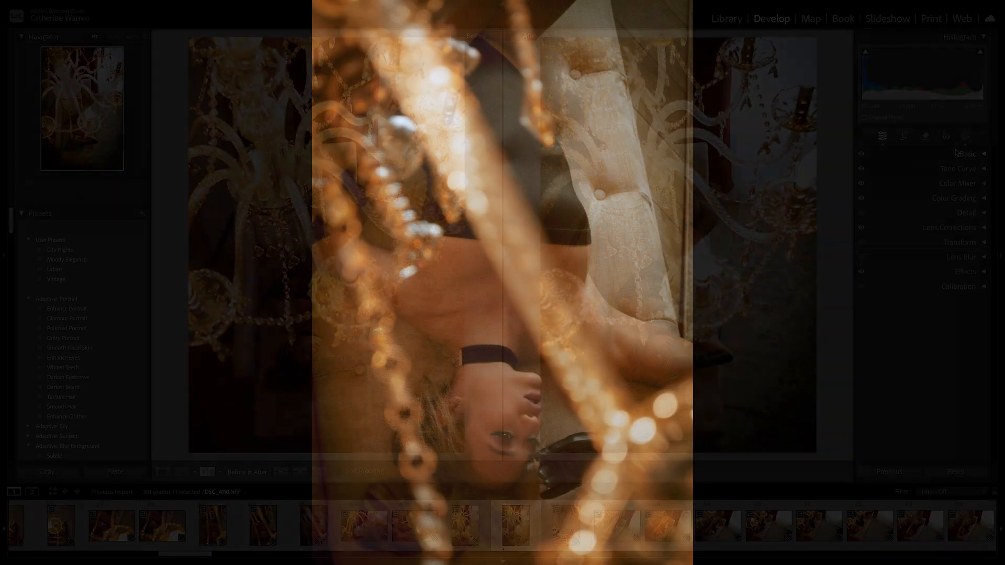